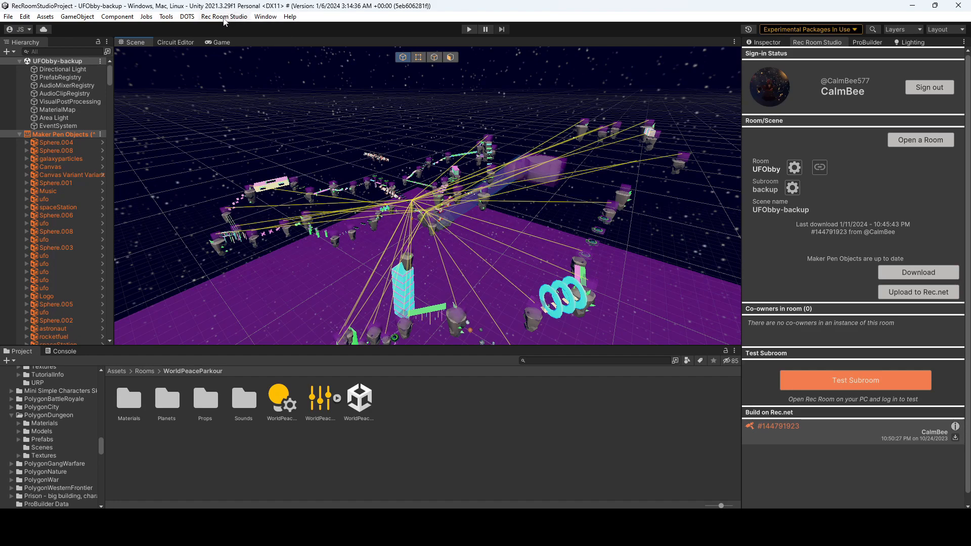
# Open the Texture Import Settings window and show the Materials folder of the WorldPeaceParkour room.
pyautogui.click(206, 22)
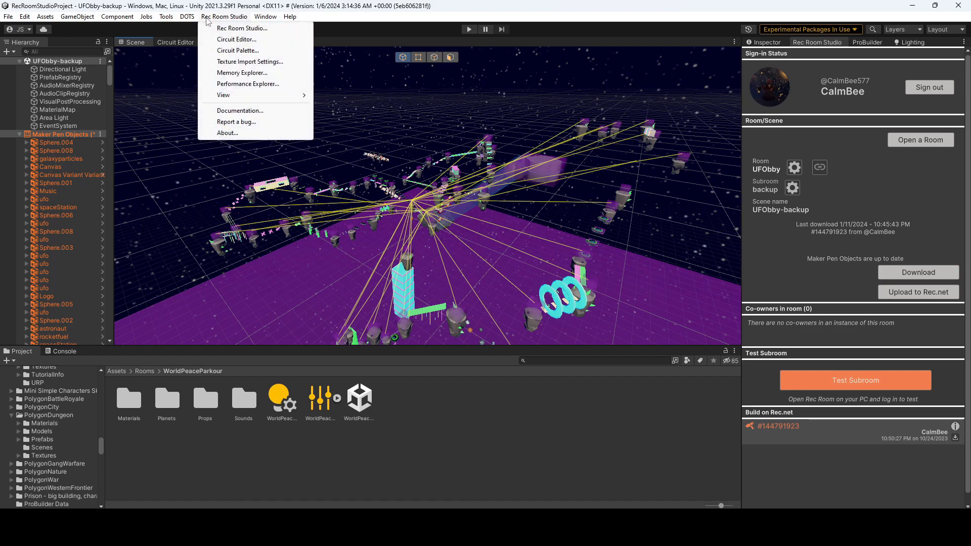
pyautogui.click(248, 62)
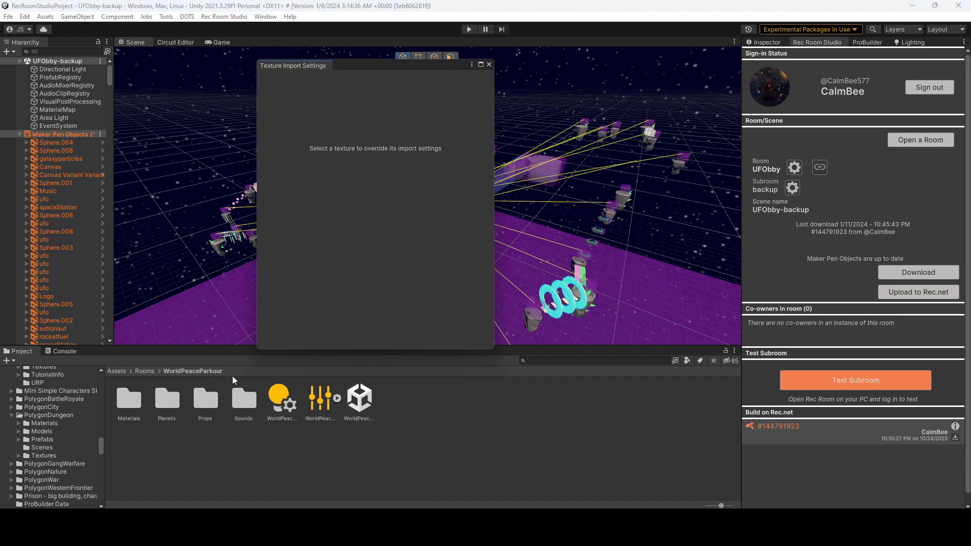
pyautogui.scroll(-5, 65, 431)
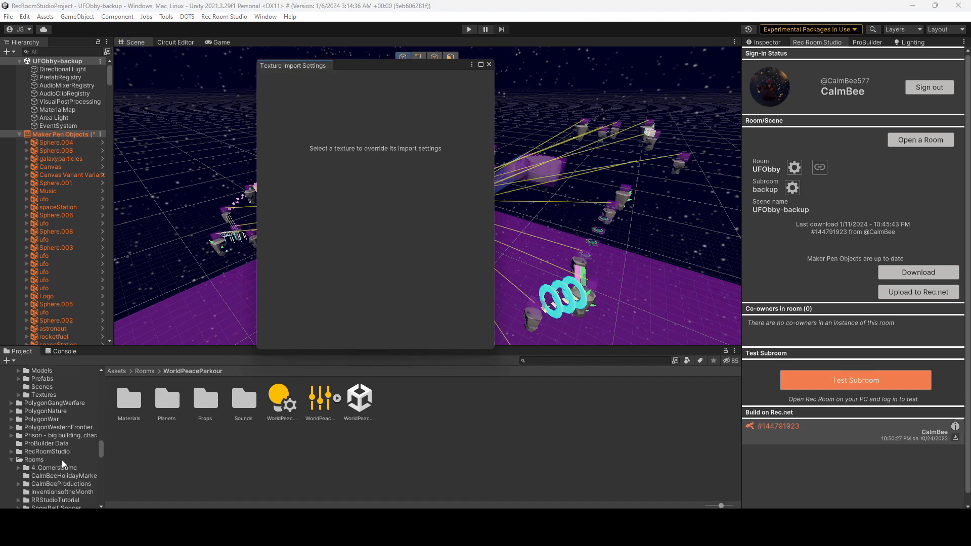
pyautogui.click(19, 471)
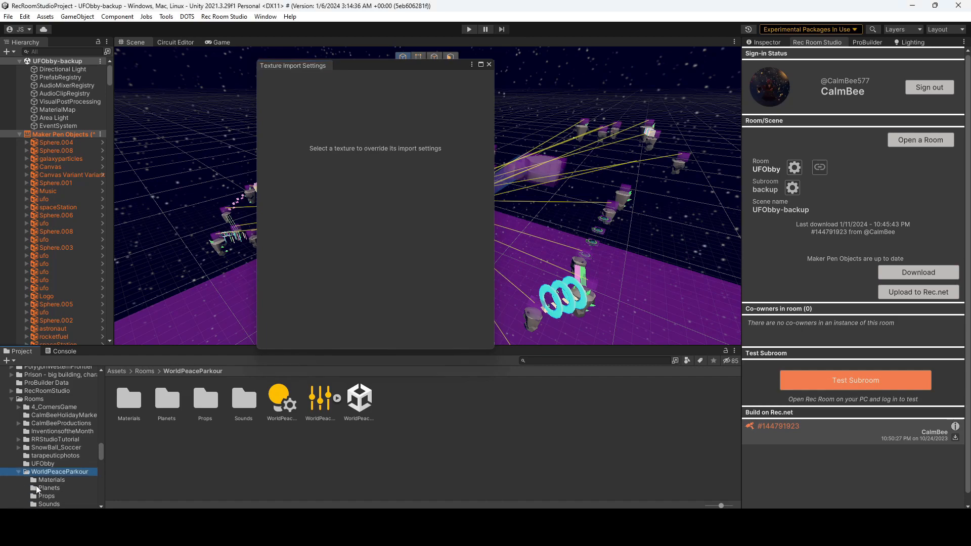
pyautogui.click(46, 480)
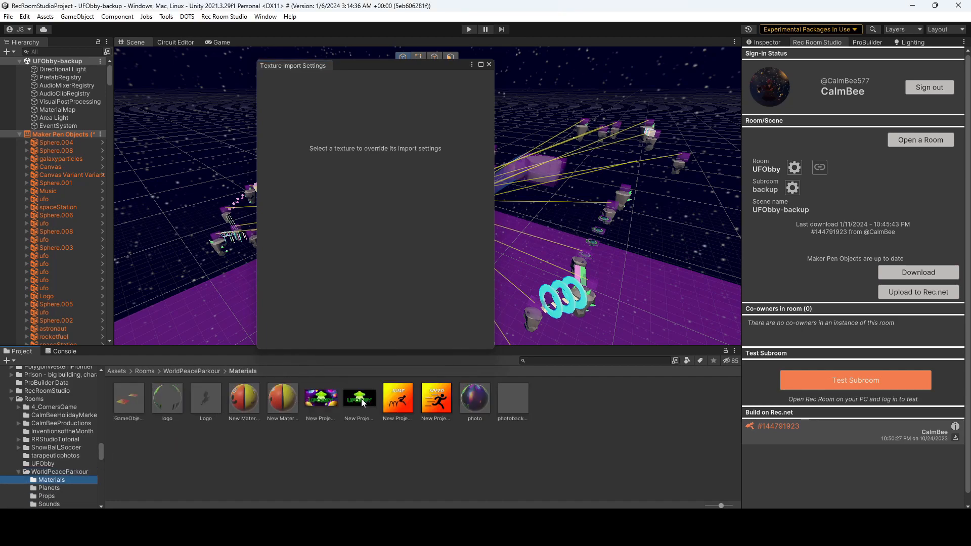
# Enable the default max texture size override for the New Project (6) (1) texture, but close its import settings without applying.
pyautogui.click(330, 400)
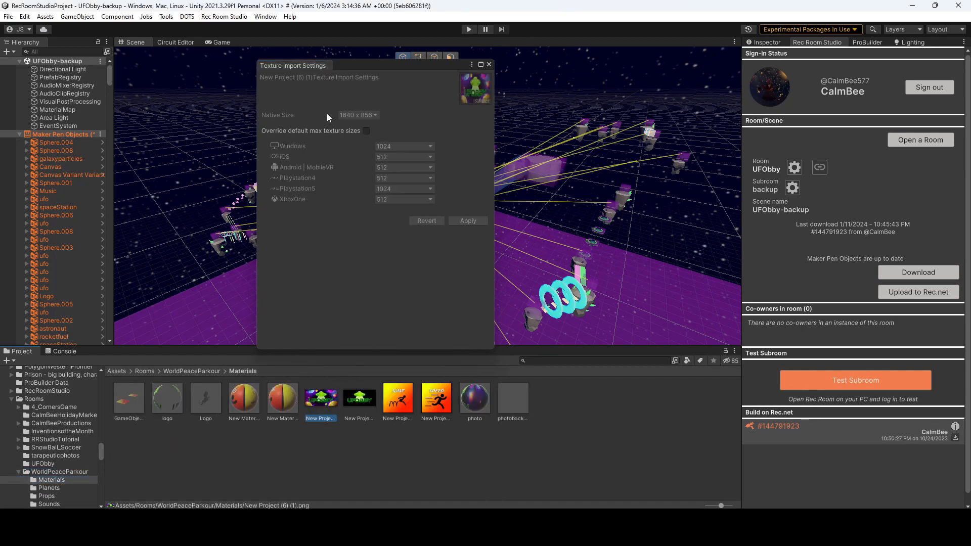
pyautogui.click(365, 130)
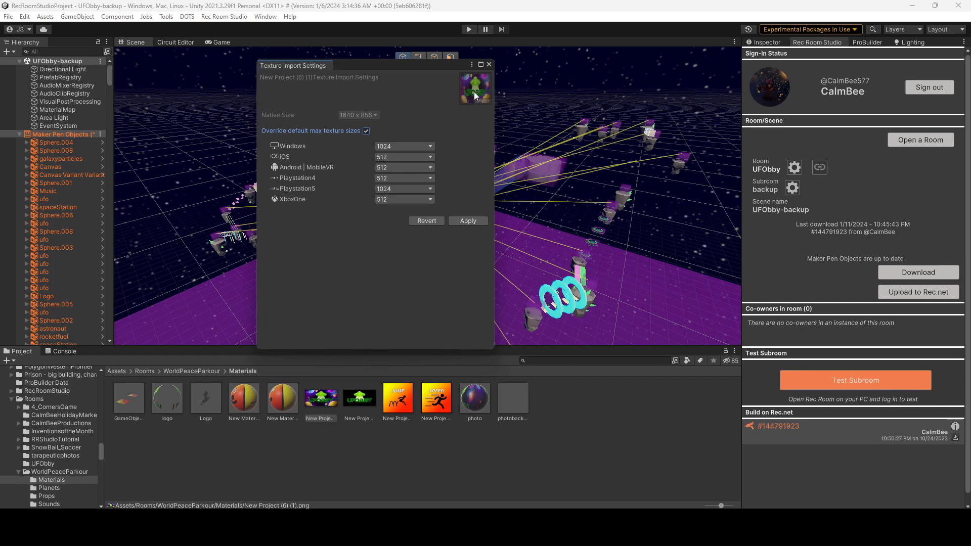
pyautogui.click(490, 63)
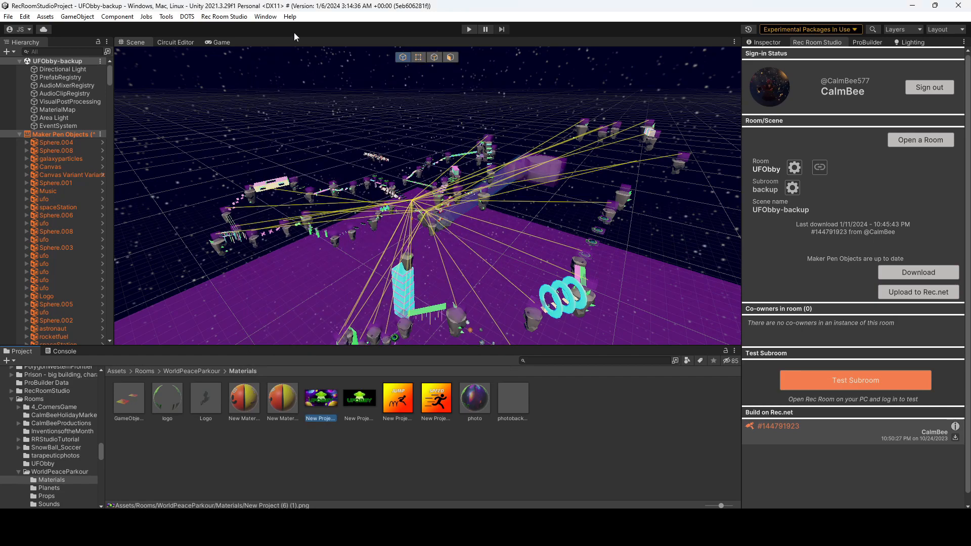
# Open the Memory Explorer and look over its overview and the available platform choices, keeping Windows selected.
pyautogui.click(224, 16)
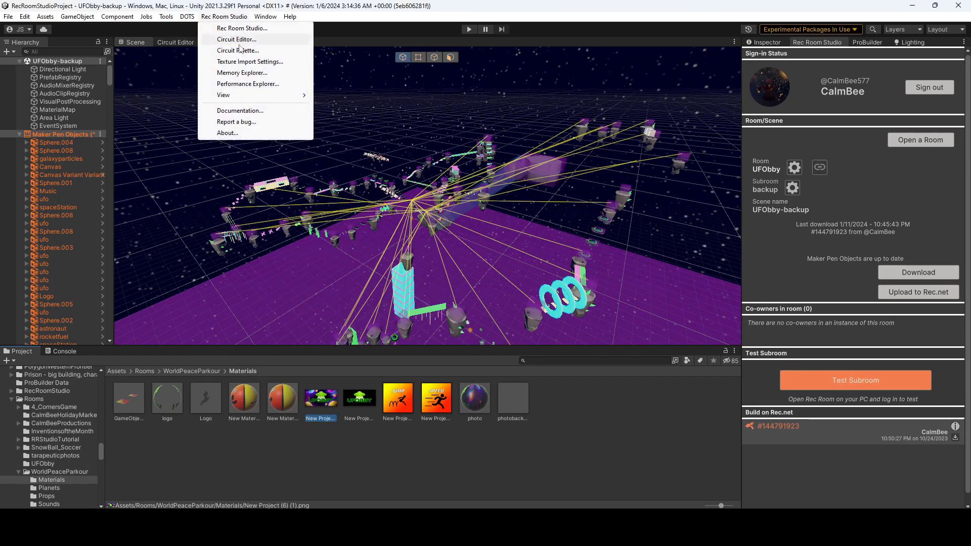
pyautogui.click(245, 74)
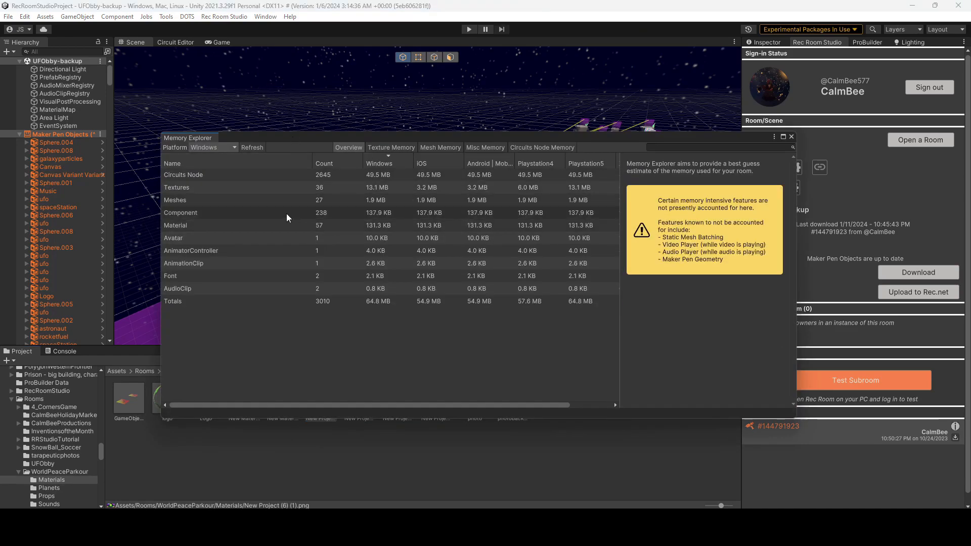
pyautogui.click(234, 148)
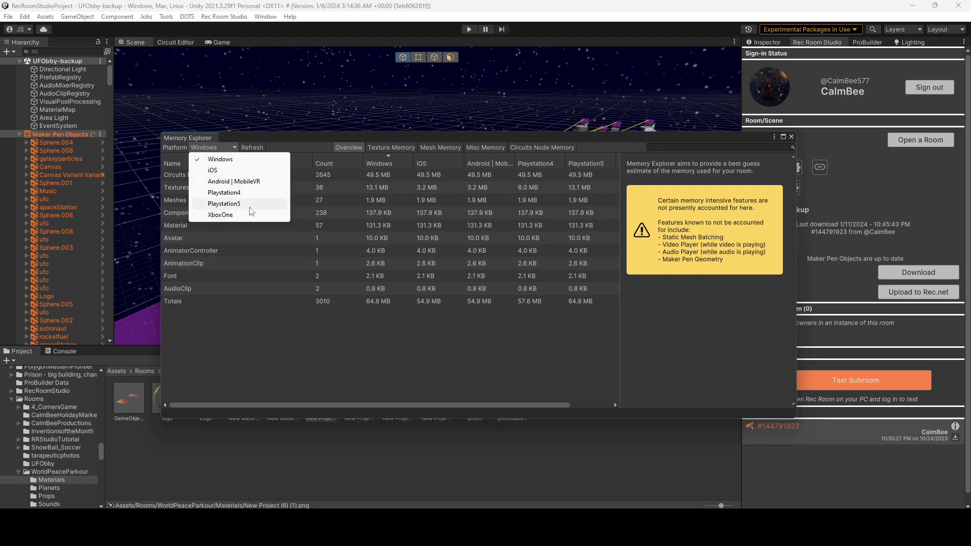
pyautogui.click(357, 348)
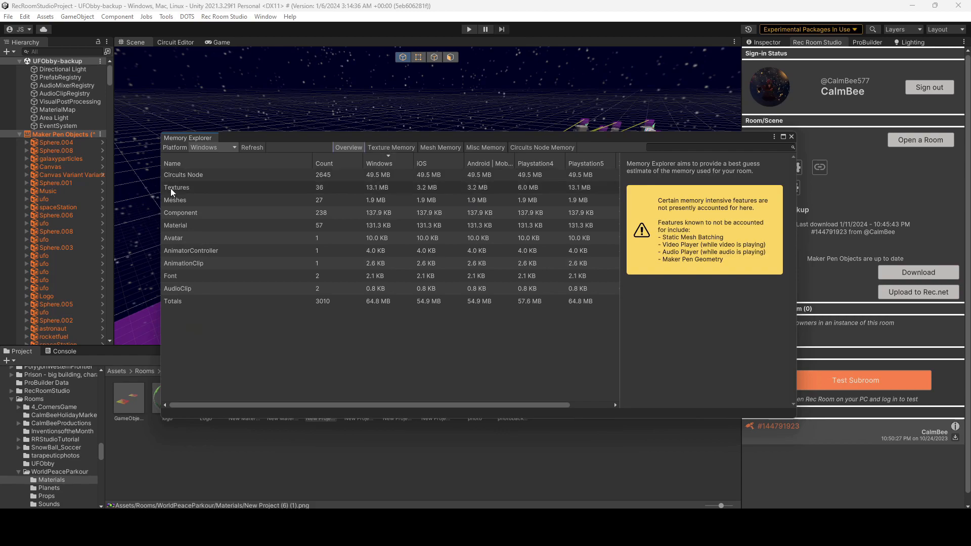
# Examine the room's texture memory list and sort the textures by memory, smallest first.
pyautogui.click(402, 147)
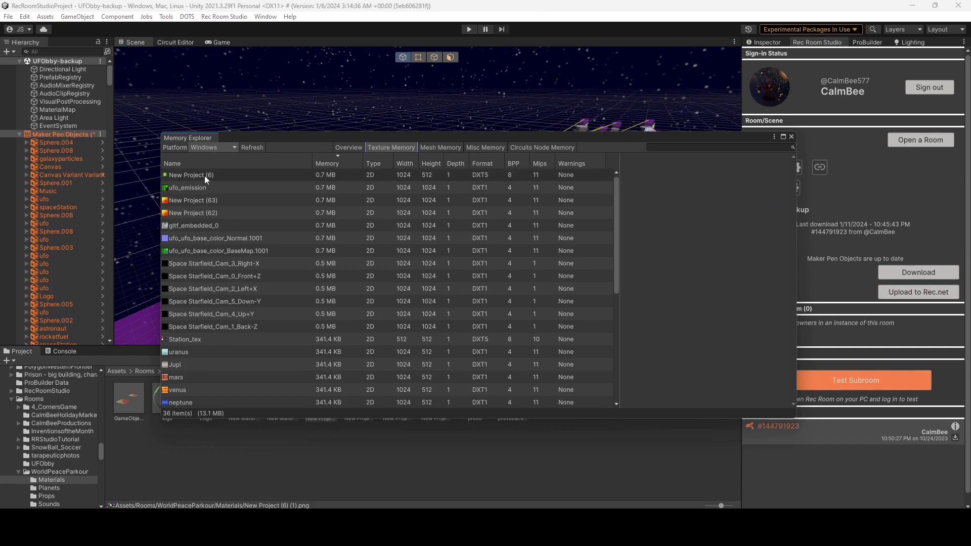
pyautogui.scroll(-3, 219, 195)
pyautogui.scroll(-3, 229, 238)
pyautogui.scroll(8, 253, 331)
pyautogui.scroll(-5, 597, 207)
pyautogui.scroll(5, 593, 244)
pyautogui.click(344, 164)
pyautogui.click(344, 164)
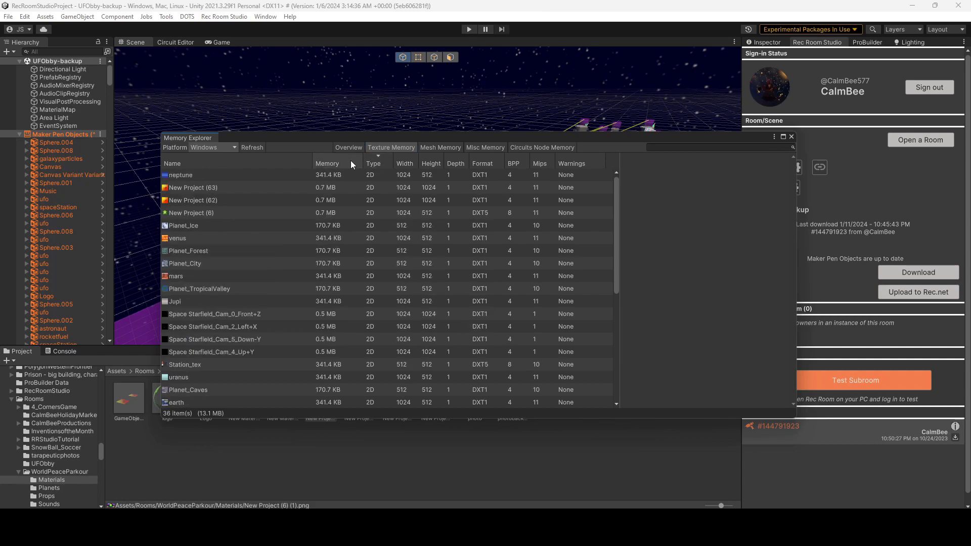
pyautogui.click(341, 164)
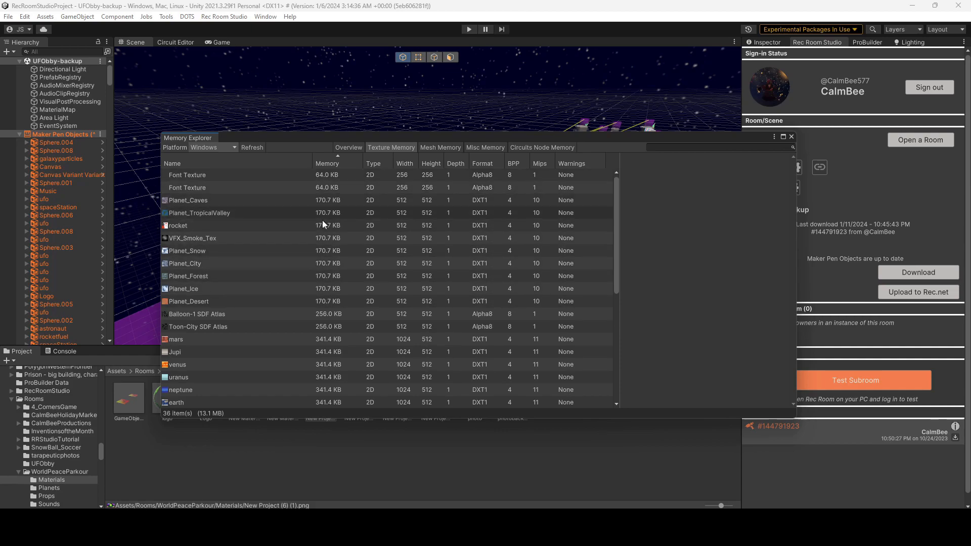
# Examine the mesh memory list and inspect the details of the rocket mesh's Read/Write warning.
pyautogui.click(435, 146)
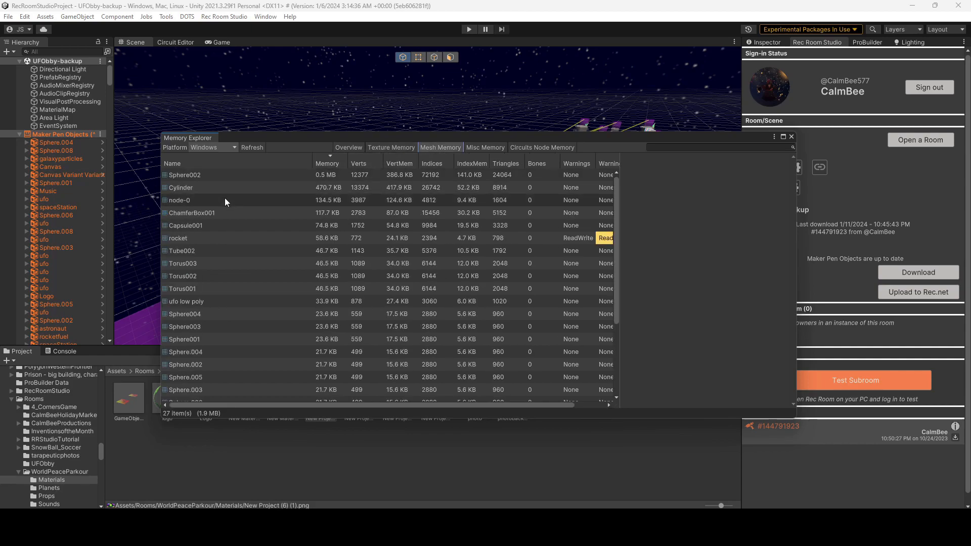
pyautogui.scroll(-5, 224, 199)
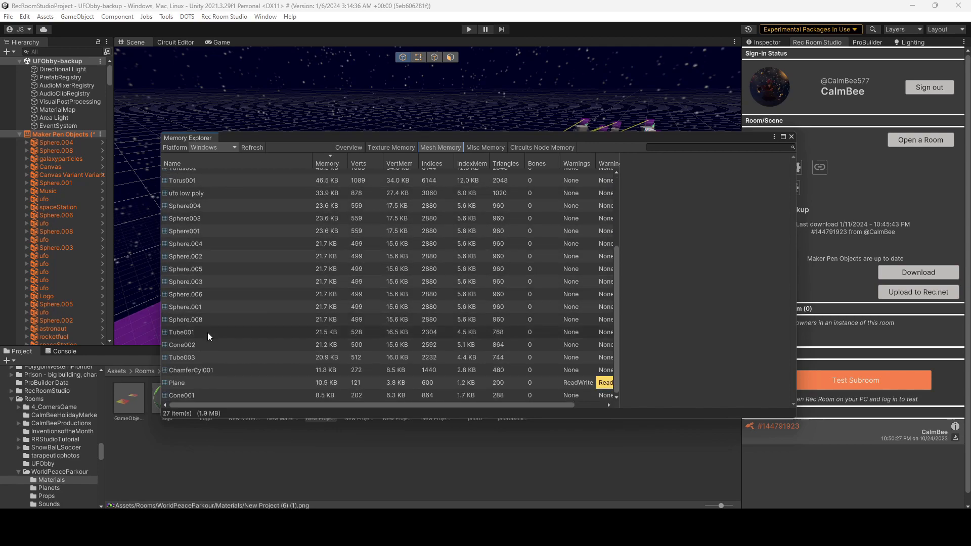
pyautogui.scroll(5, 235, 375)
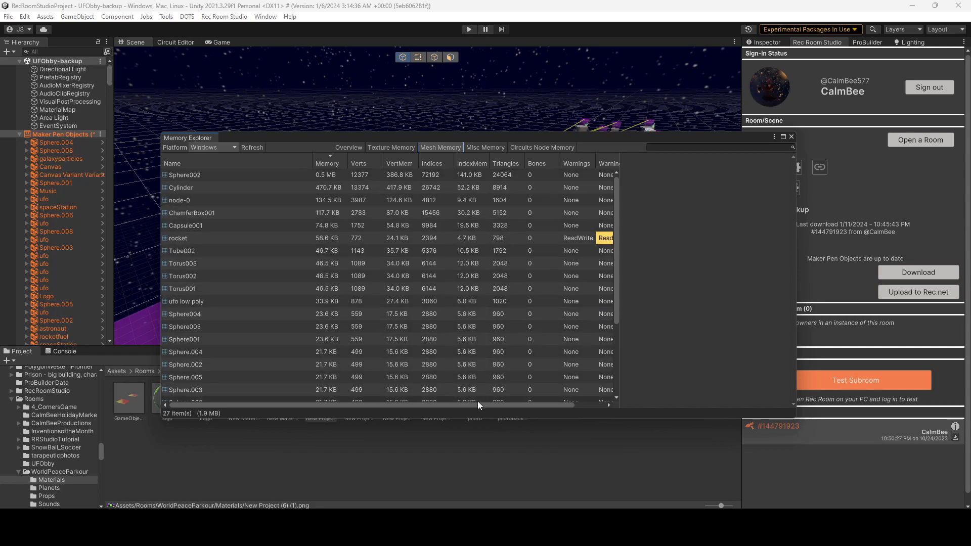
pyautogui.moveTo(477, 406); pyautogui.dragTo(428, 404)
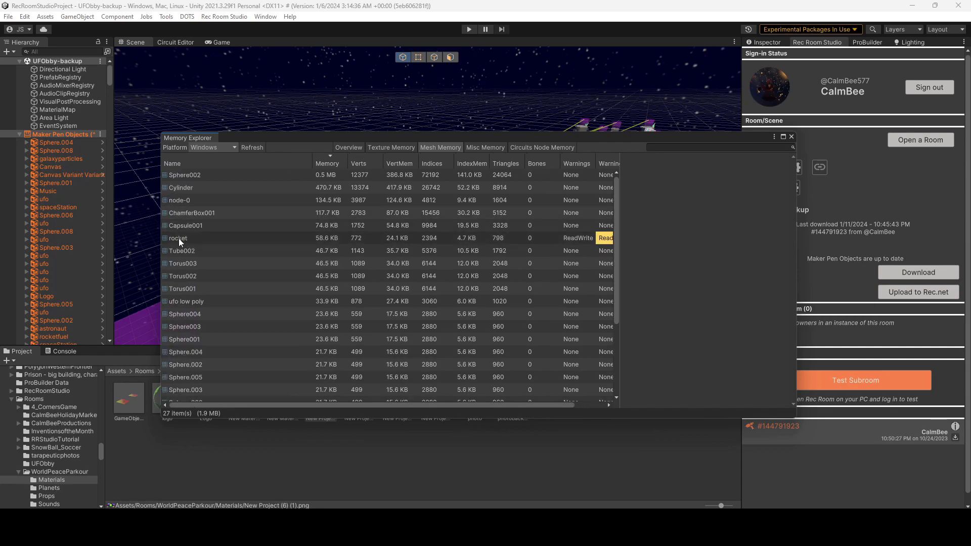
pyautogui.click(609, 239)
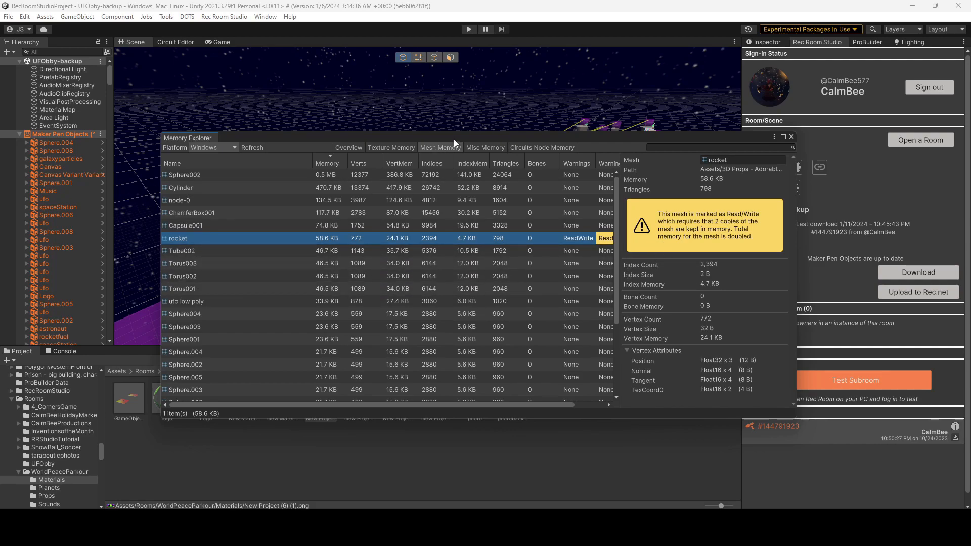
# Examine the Misc Memory list of components, materials and animations from start to end.
pyautogui.click(490, 148)
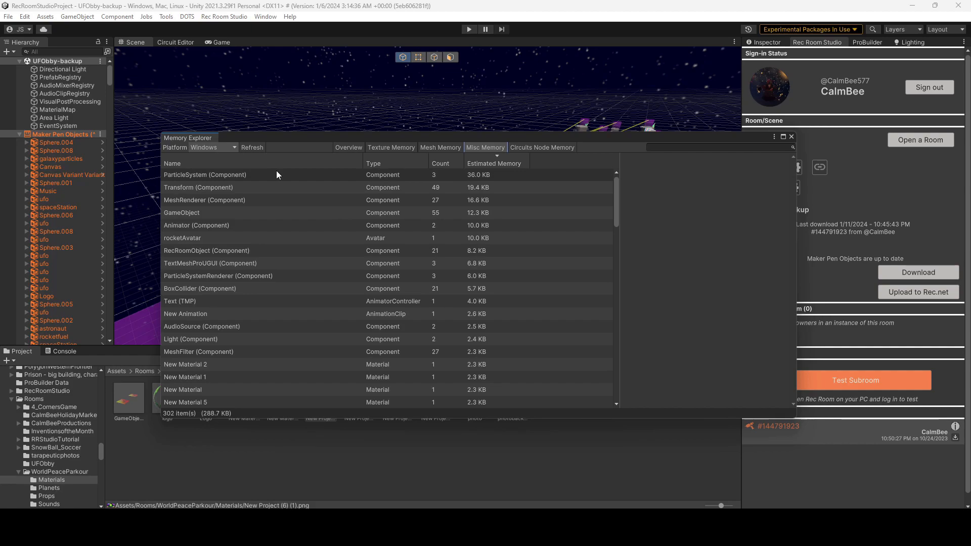
pyautogui.scroll(-3, 261, 217)
pyautogui.scroll(-6, 257, 225)
pyautogui.scroll(-4, 354, 203)
pyautogui.scroll(-5, 395, 185)
pyautogui.scroll(15, 428, 272)
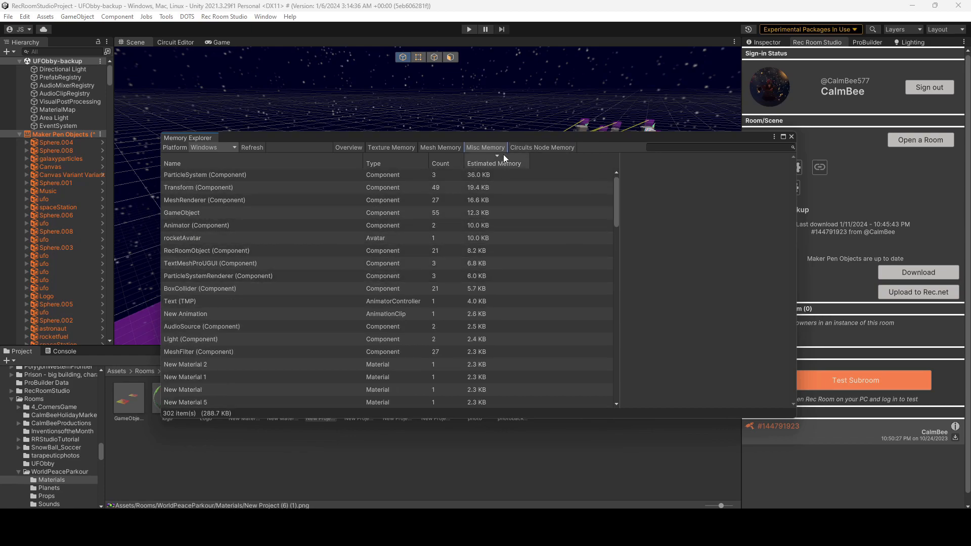
# Examine the Circuits Node Memory list, widening the Memory Explorer to reveal the Estimated Total Memory column, and return to the overview.
pyautogui.click(529, 148)
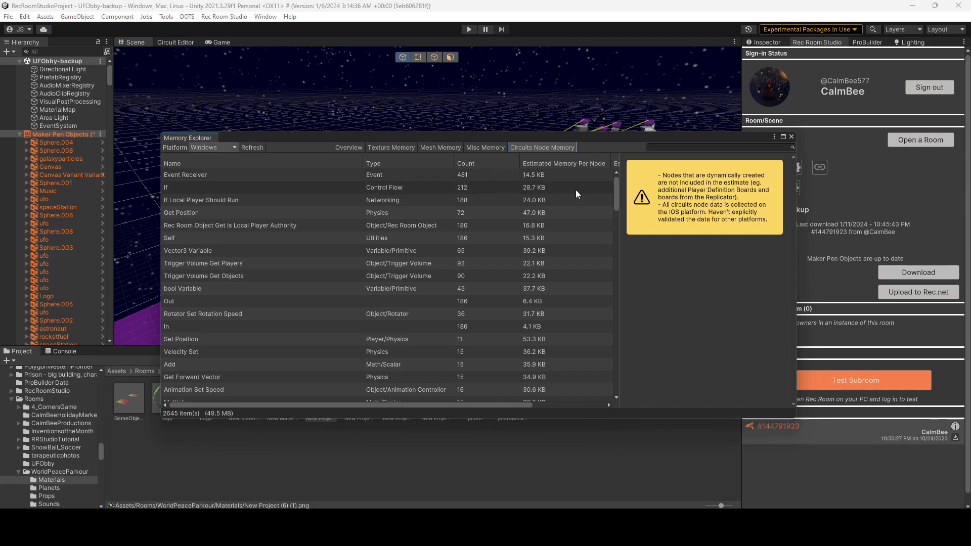
pyautogui.moveTo(797, 354); pyautogui.dragTo(935, 354)
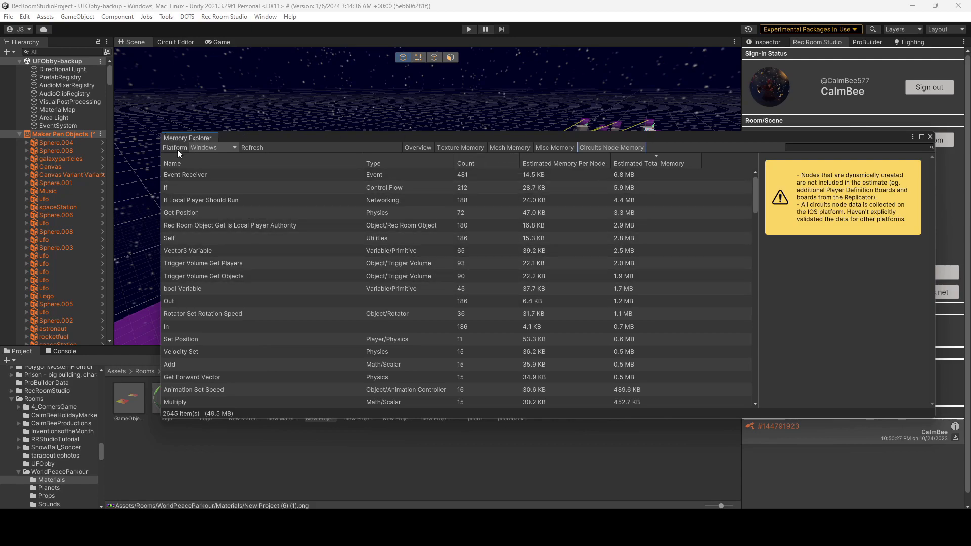
pyautogui.click(425, 148)
# Look through the texture memory list again down to the smallest textures and close the Memory Explorer.
pyautogui.click(450, 145)
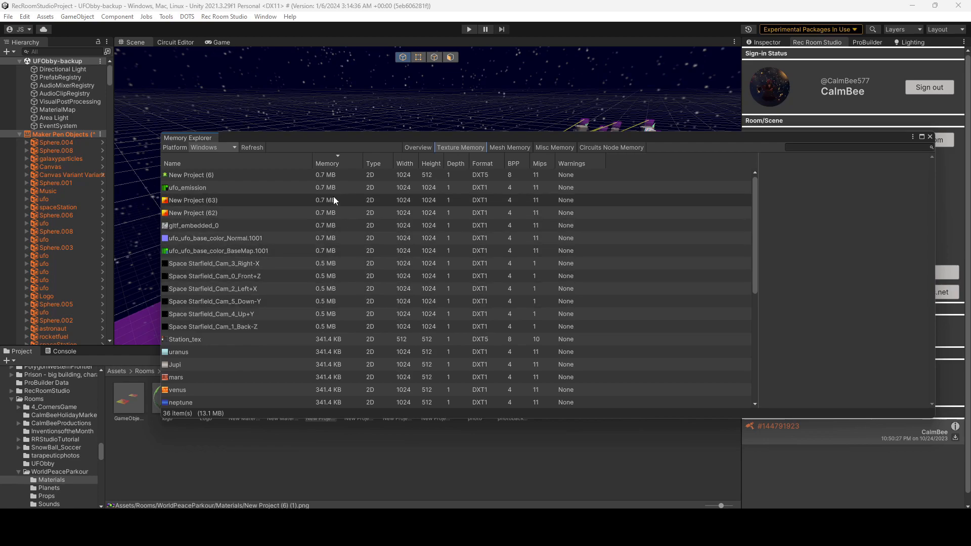
pyautogui.scroll(-5, 342, 237)
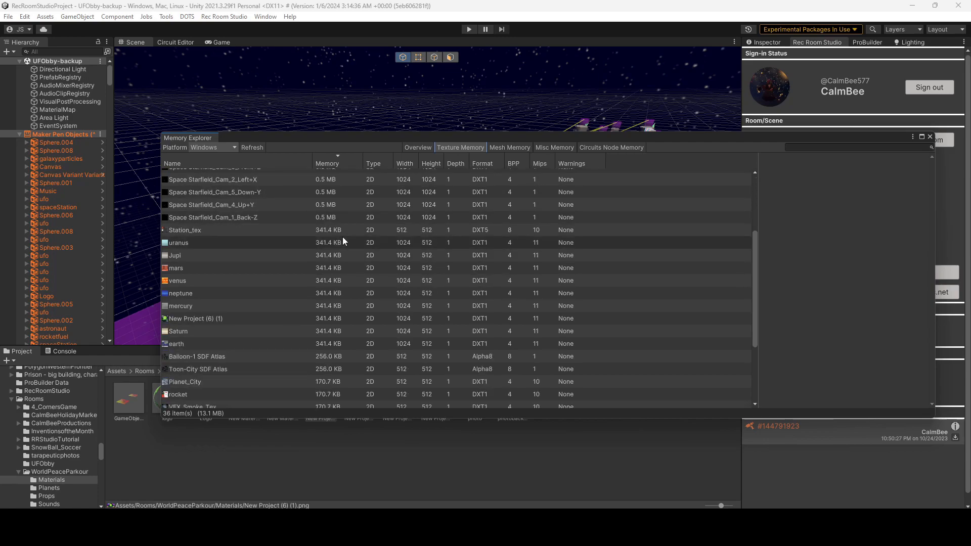
pyautogui.scroll(-1, 407, 288)
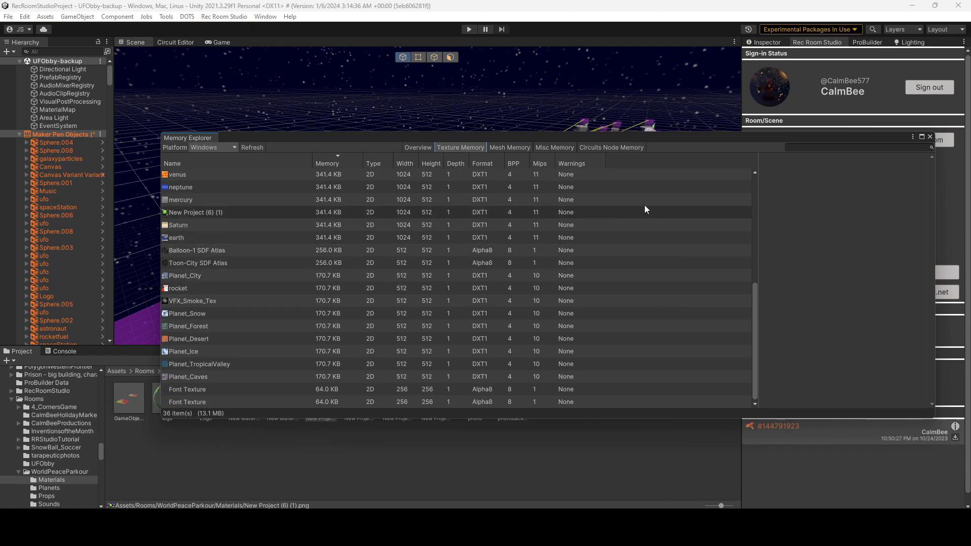
pyautogui.click(930, 137)
# Open the Performance Explorer and examine the Geometry Render list by total triangles, then sort it by draw calls.
pyautogui.click(222, 17)
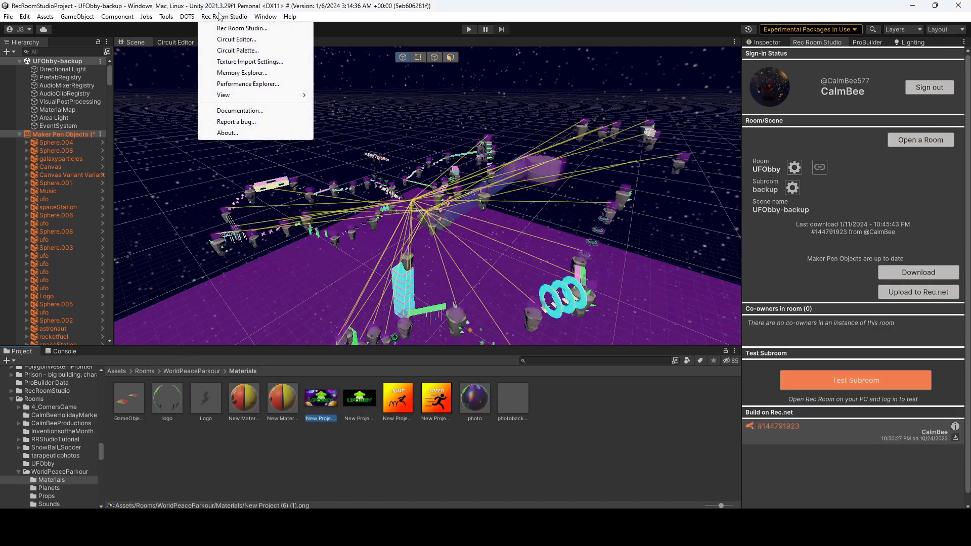
pyautogui.click(247, 84)
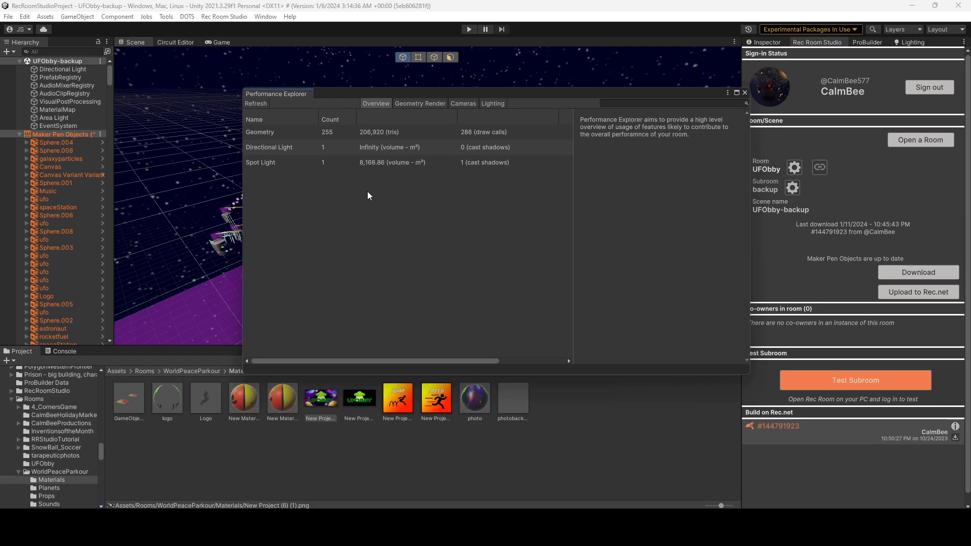
pyautogui.click(430, 105)
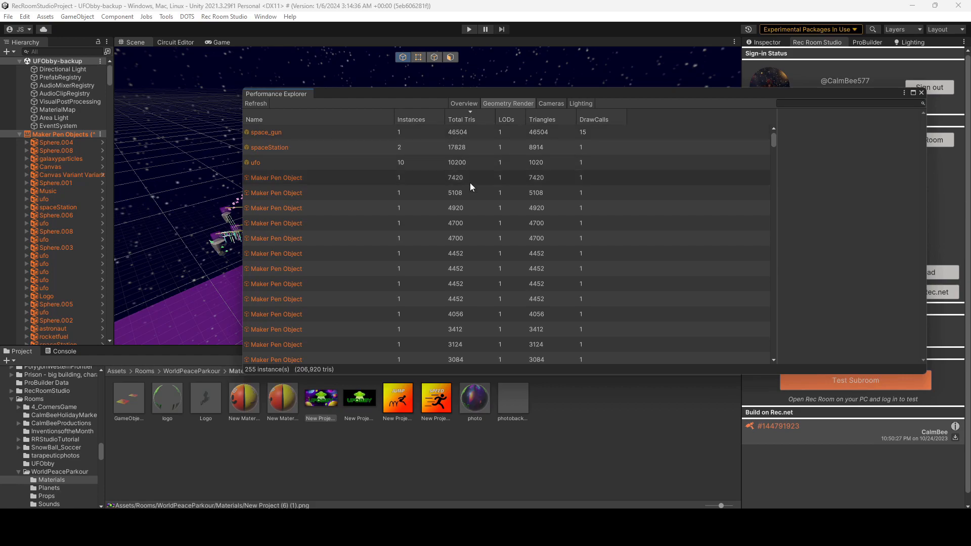
pyautogui.scroll(-5, 523, 212)
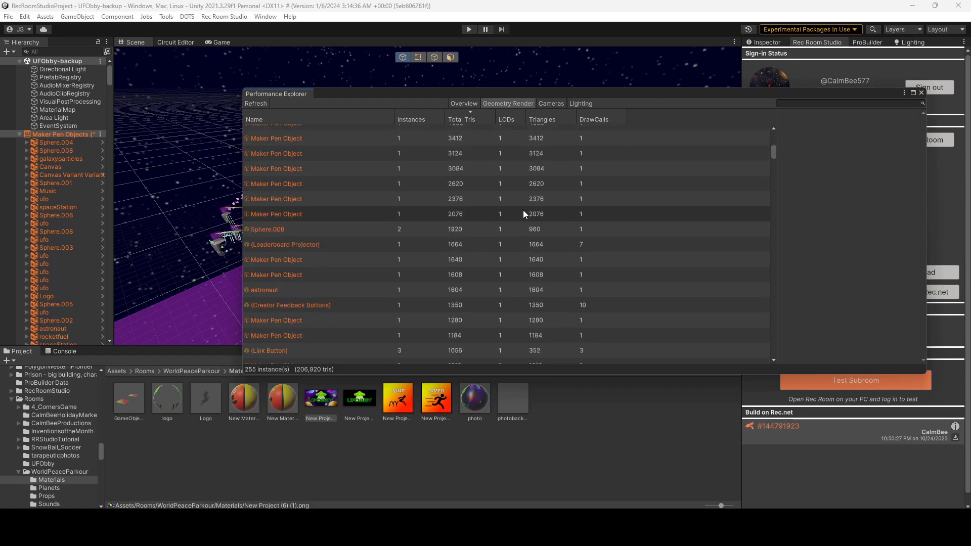
pyautogui.scroll(-3, 523, 210)
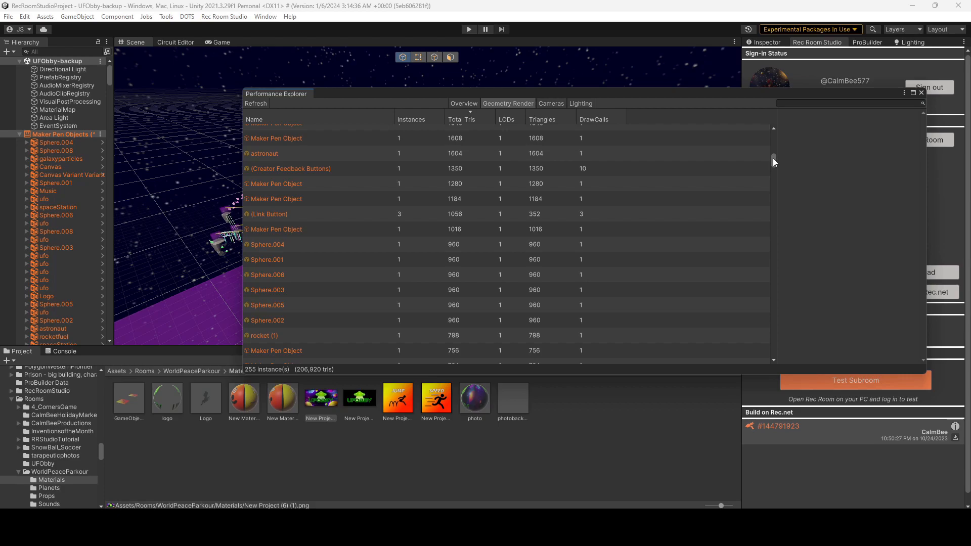
pyautogui.moveTo(773, 161); pyautogui.dragTo(783, 106)
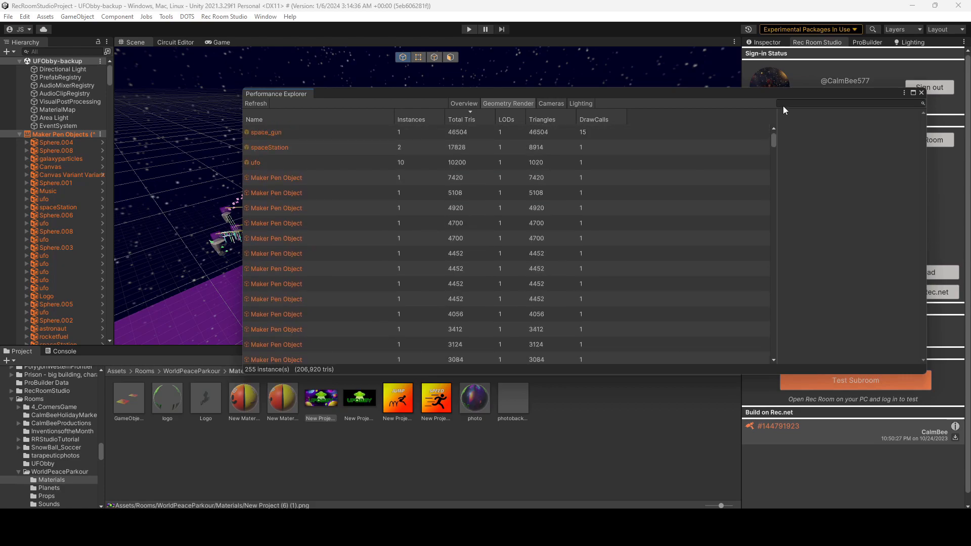
pyautogui.click(588, 117)
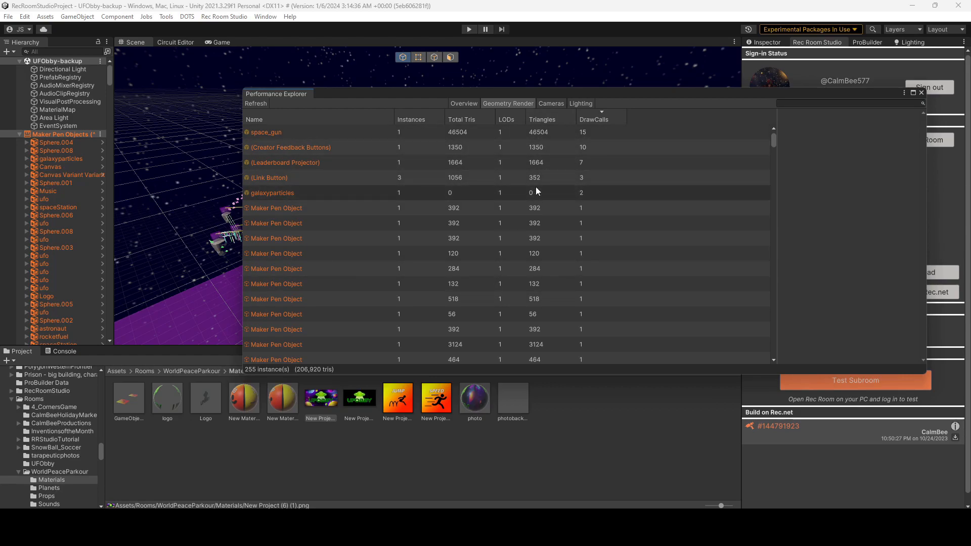
# Check the cameras and lighting lists in the Performance Explorer and return to its overview.
pyautogui.click(551, 103)
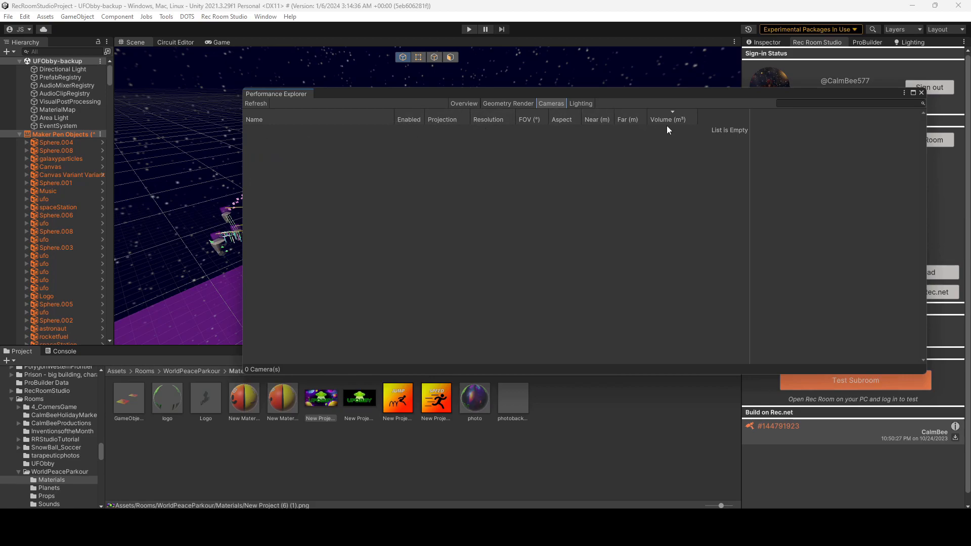
pyautogui.click(571, 101)
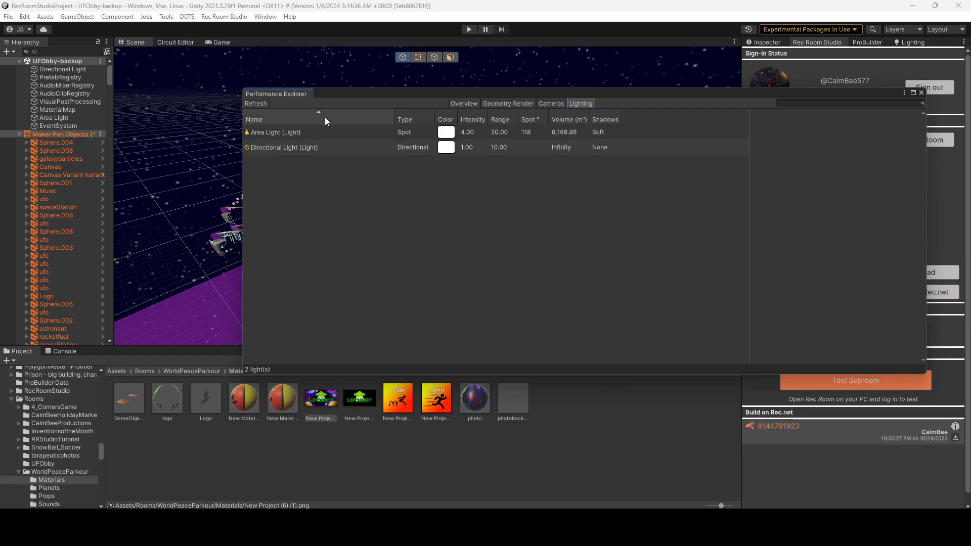
pyautogui.click(469, 103)
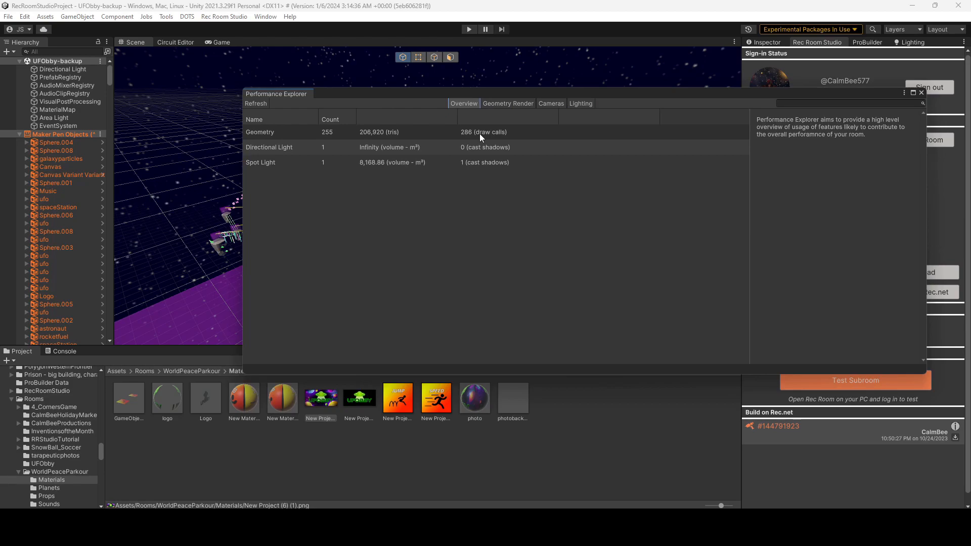
# Examine the Geometry Render list once more for the objects with the most total triangles.
pyautogui.click(490, 103)
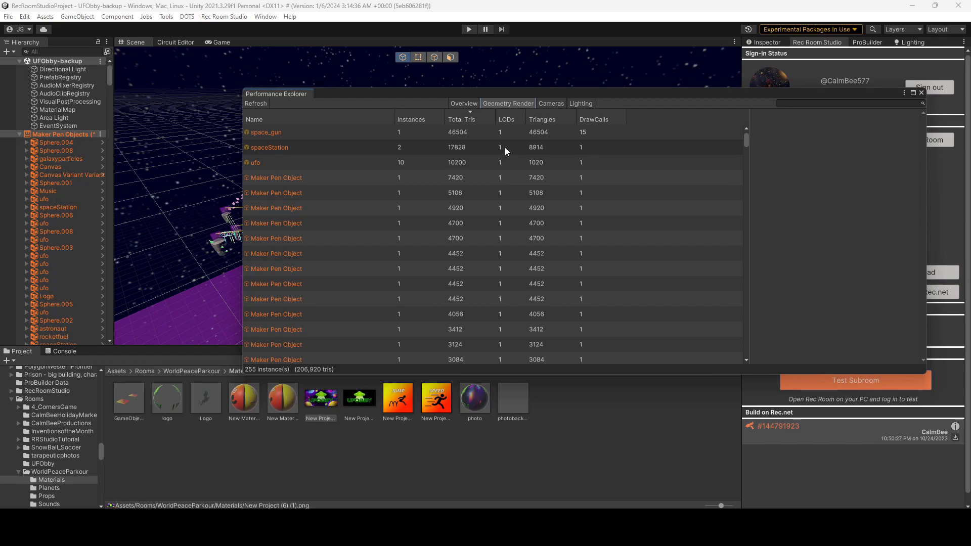
pyautogui.scroll(-2, 493, 155)
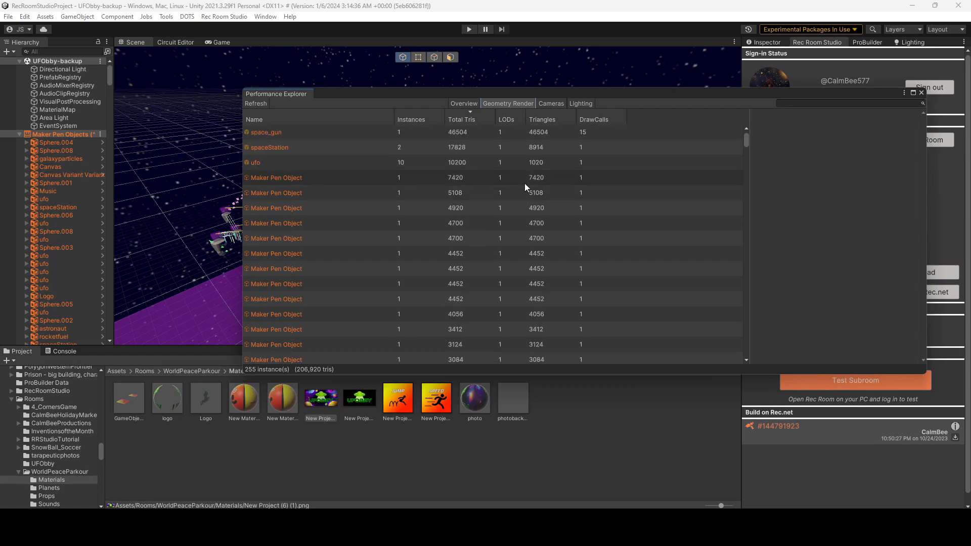
pyautogui.scroll(2, 502, 174)
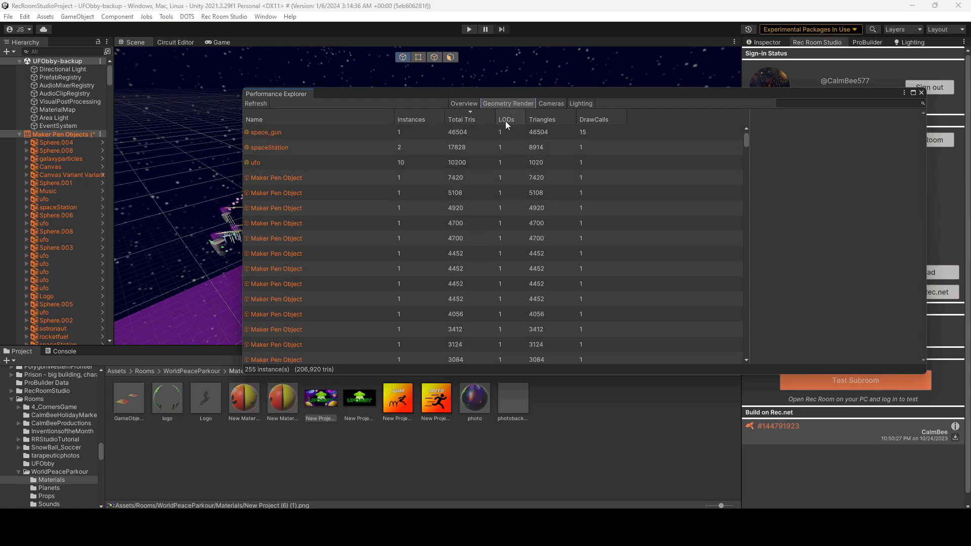